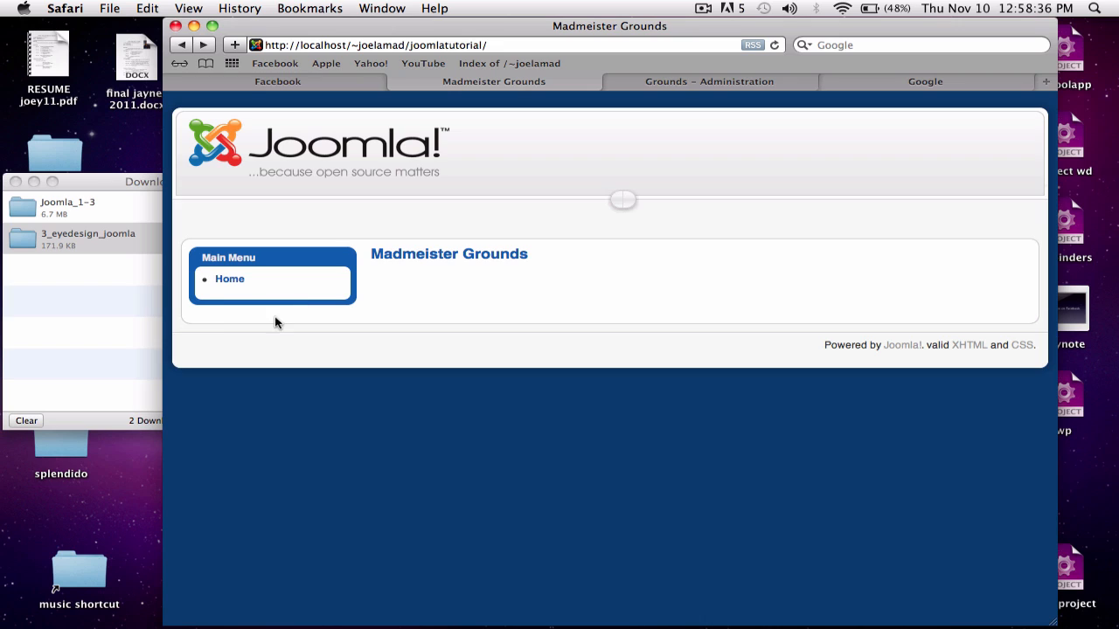
# - Open the administration Control Panel and compare it with the Madmeister Grounds front page
pyautogui.click(241, 281)
pyautogui.click(734, 83)
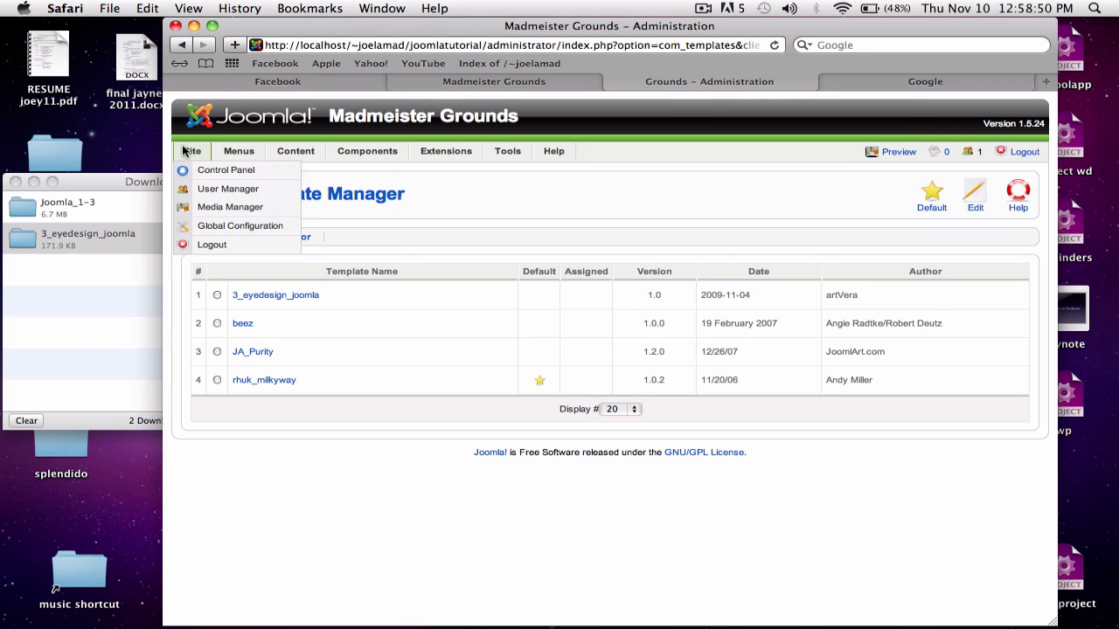
pyautogui.click(199, 170)
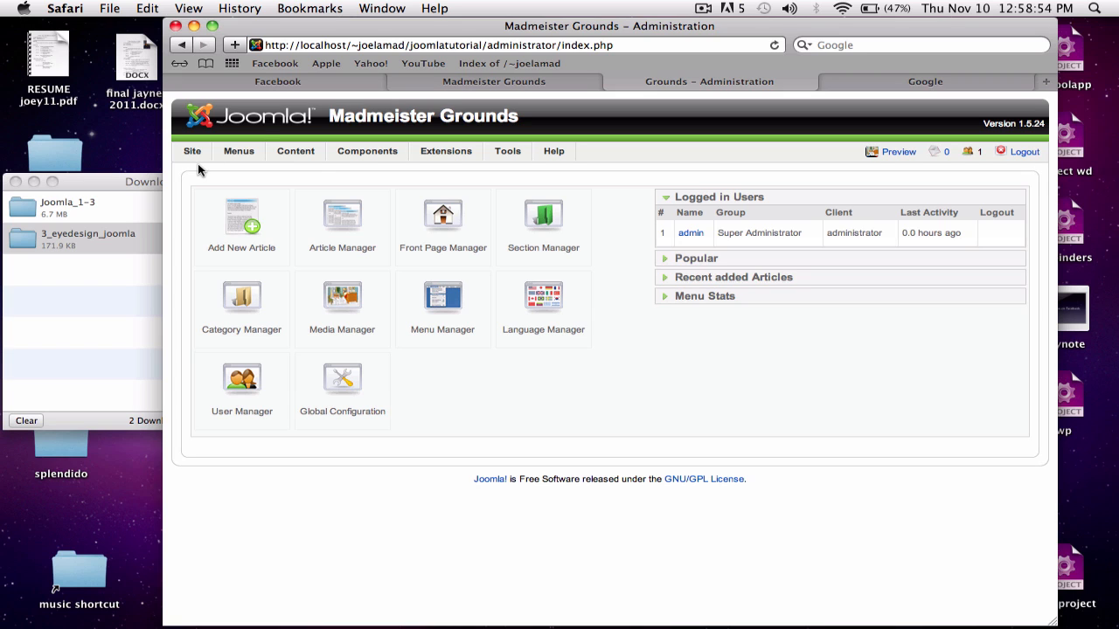
pyautogui.click(436, 78)
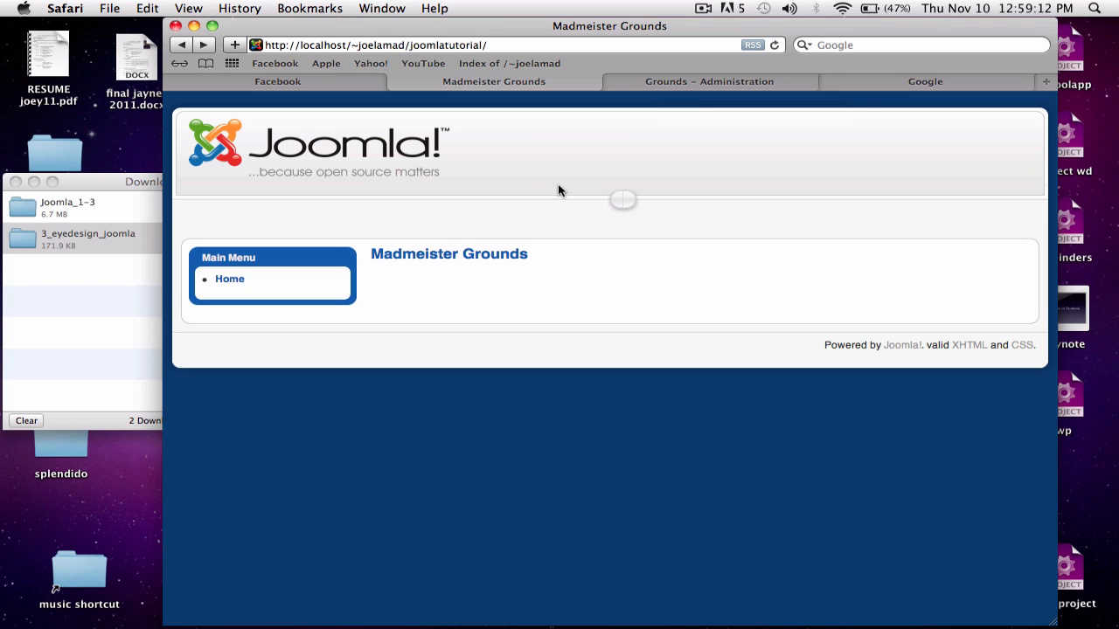
# - Open the Template Manager in the site administration and review the installed site templates
pyautogui.click(708, 81)
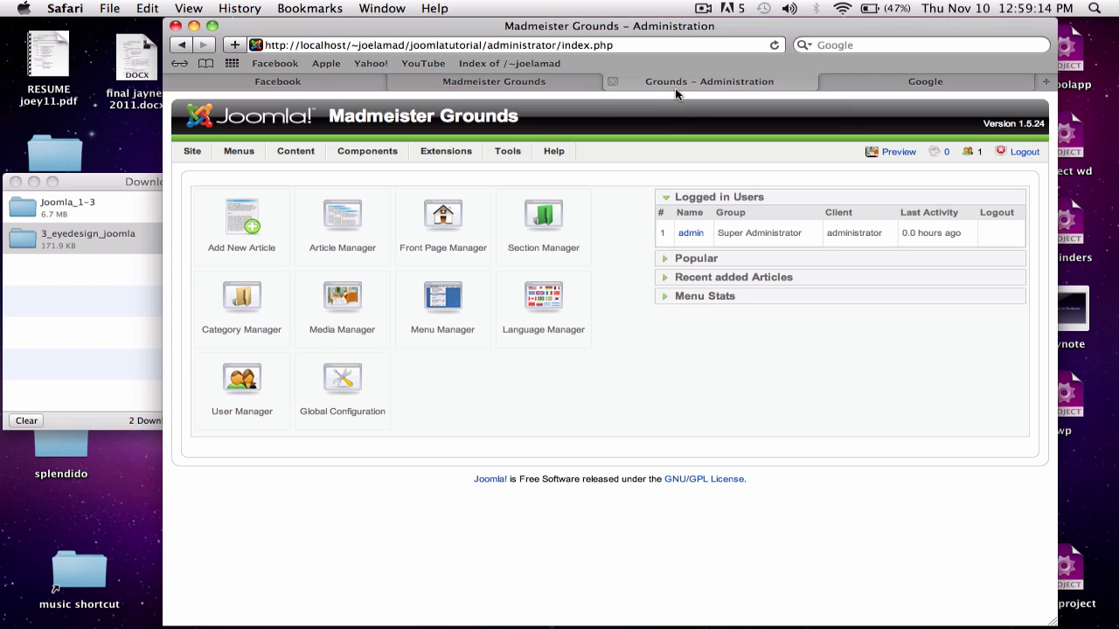
pyautogui.moveTo(458, 155)
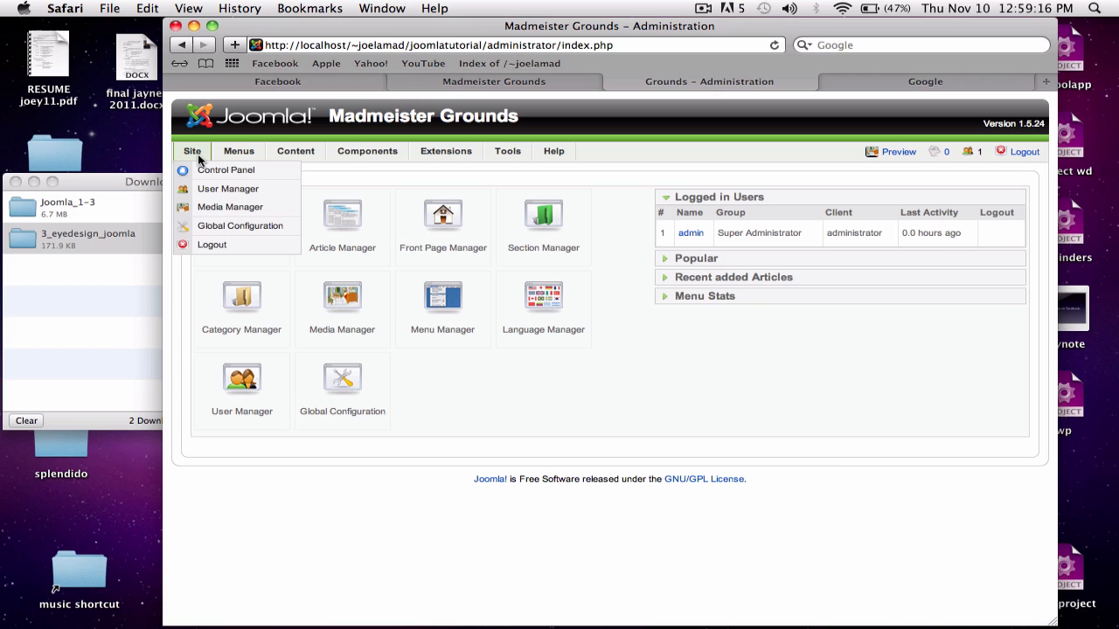
pyautogui.moveTo(230, 155)
pyautogui.moveTo(419, 154)
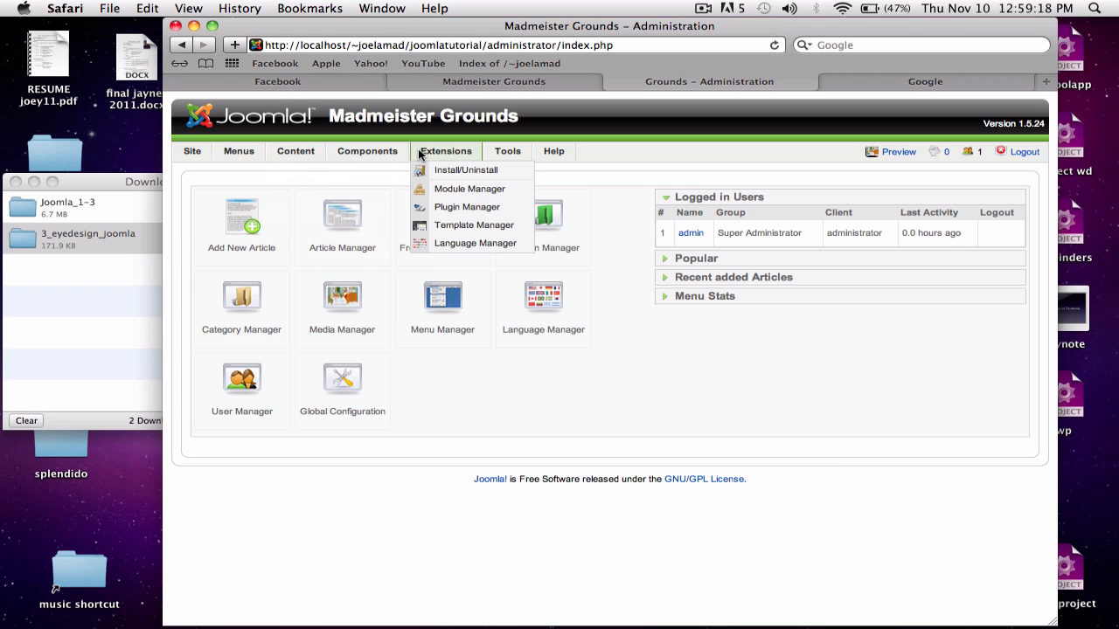
pyautogui.click(457, 226)
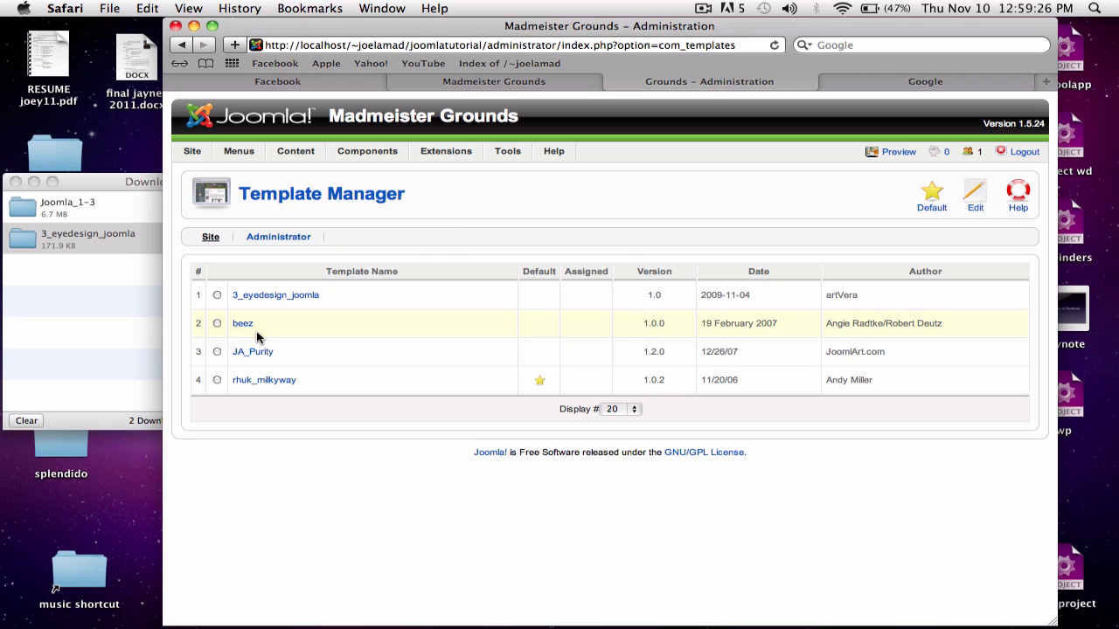
pyautogui.moveTo(243, 328)
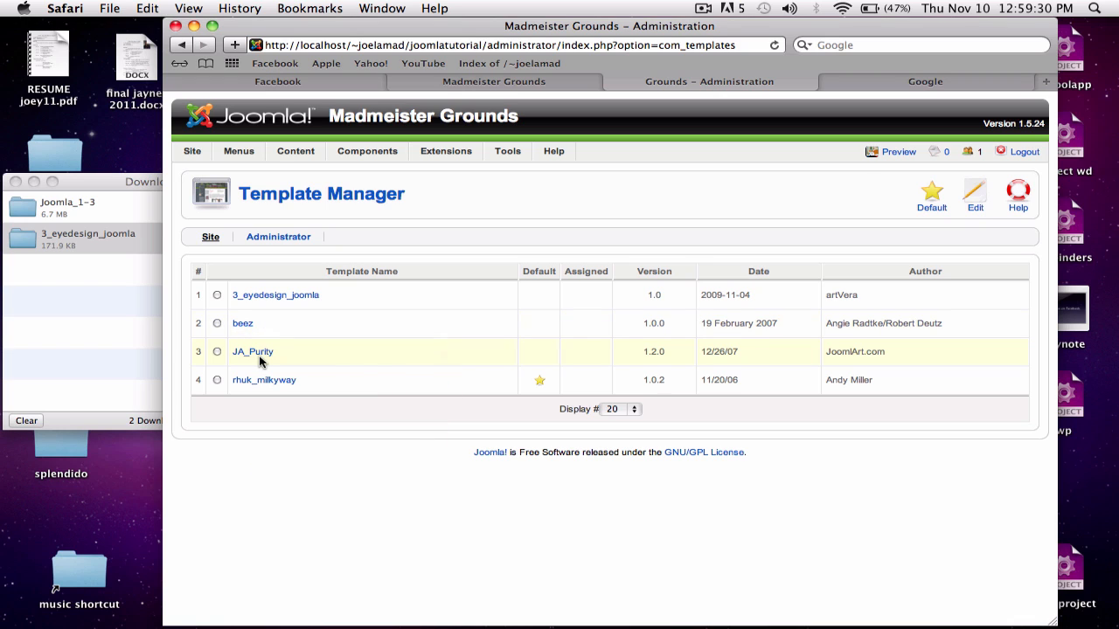
pyautogui.moveTo(254, 359)
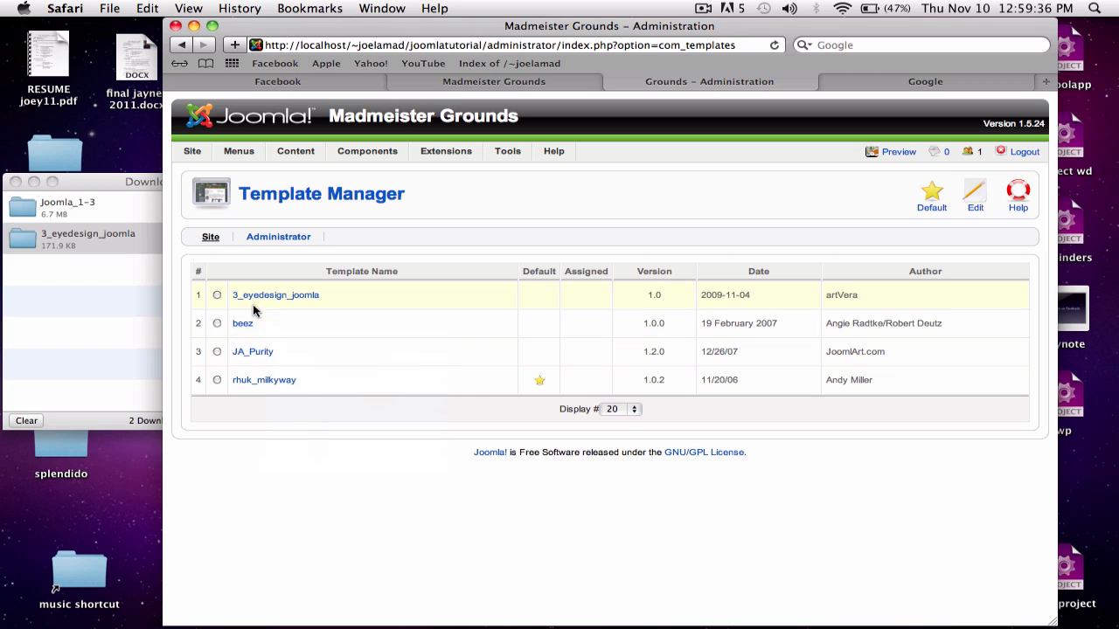
pyautogui.moveTo(264, 299)
# - Search Google for "joomla templates 1.5 free"
pyautogui.click(932, 80)
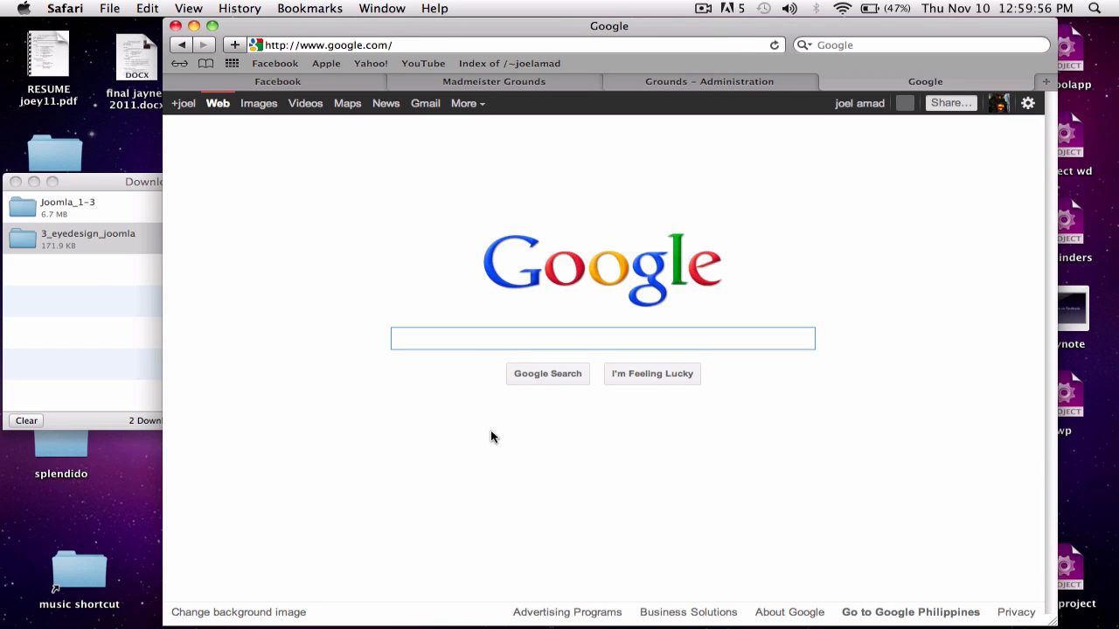
pyautogui.write('joomla t')
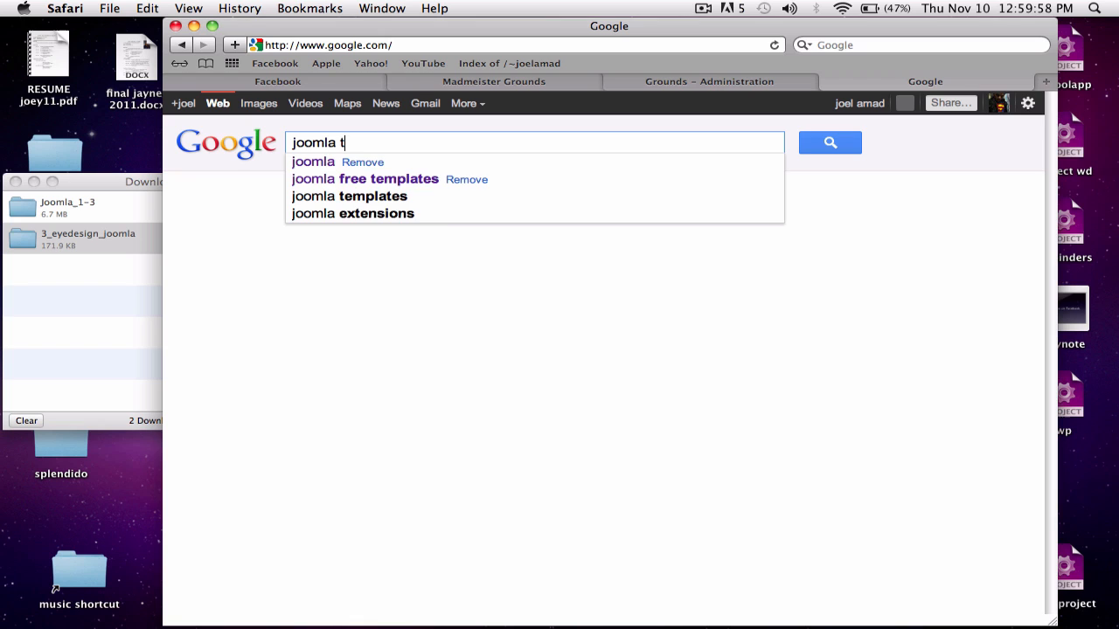
pyautogui.write('emplate')
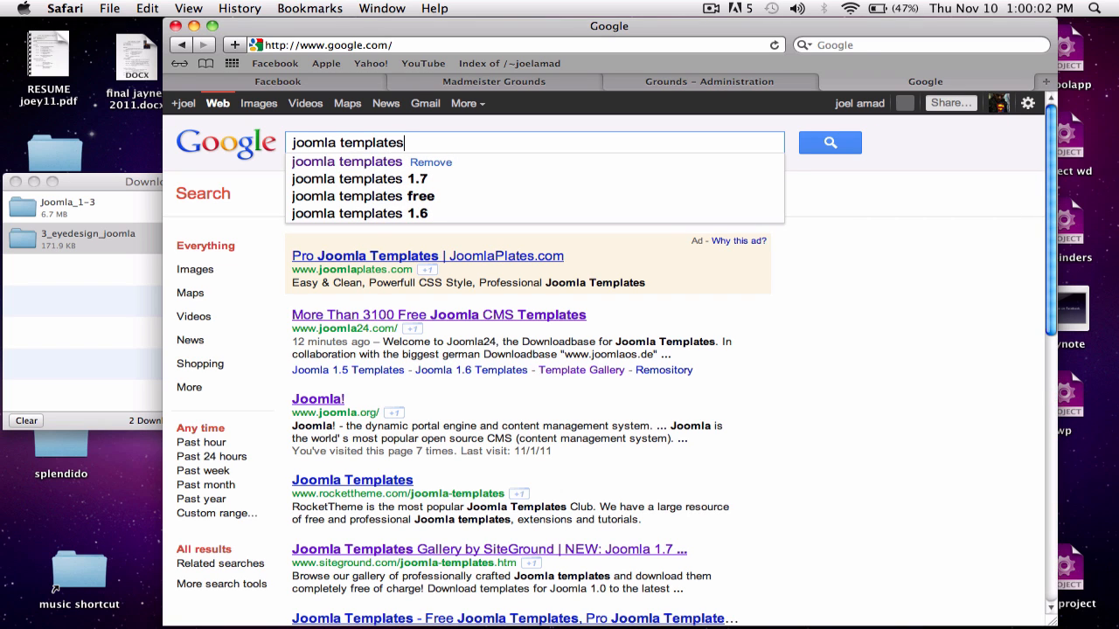
pyautogui.write('s ')
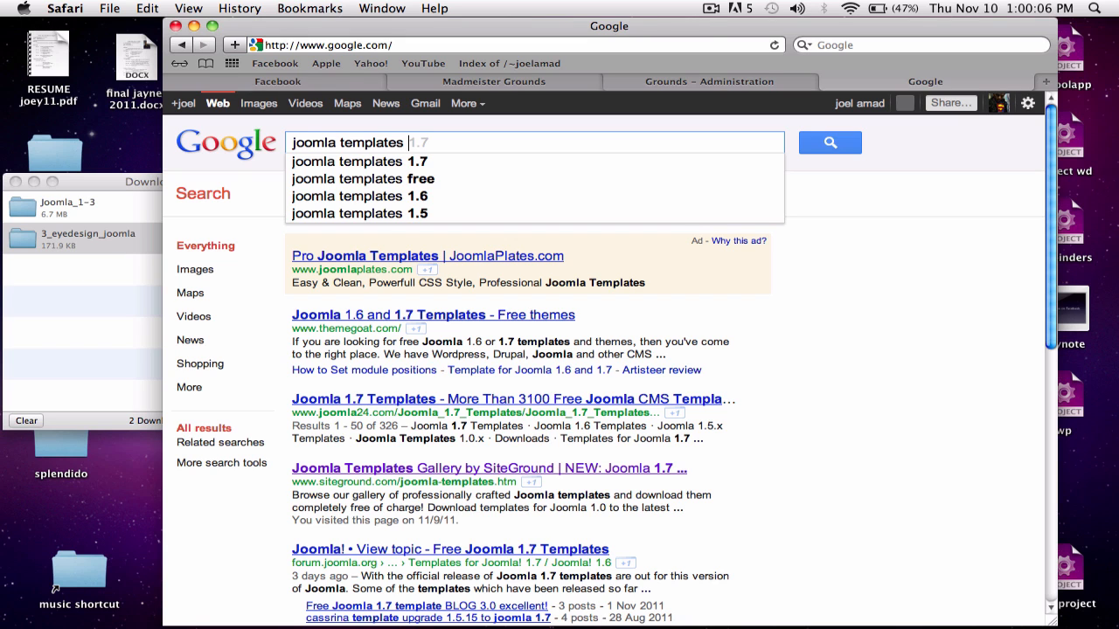
pyautogui.write('1.')
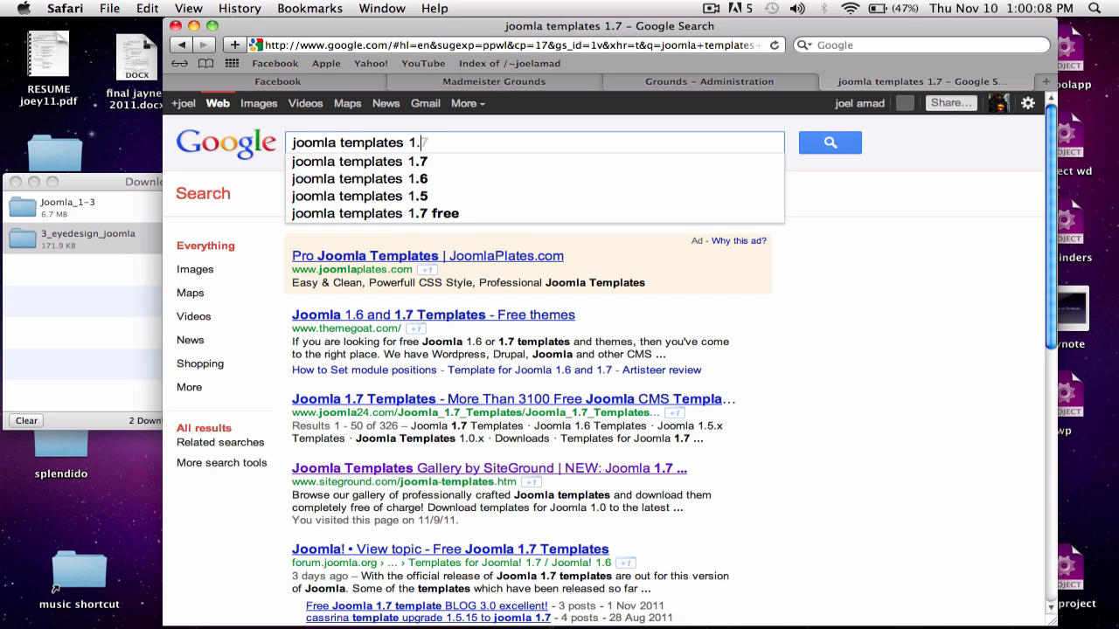
pyautogui.write('5 f')
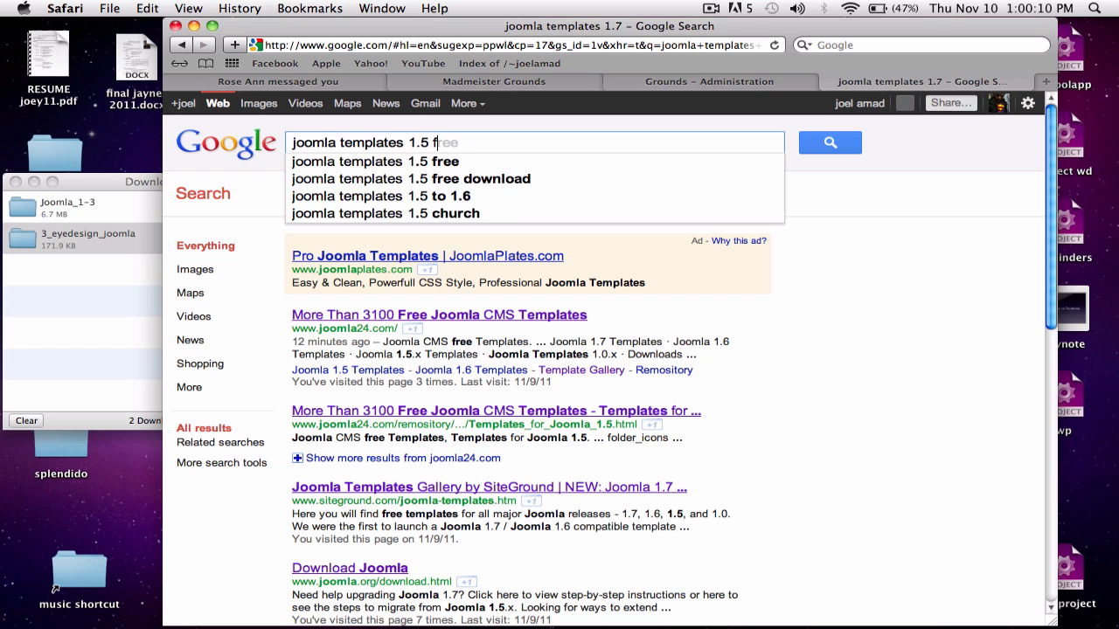
pyautogui.write('ree')
pyautogui.press('Return')
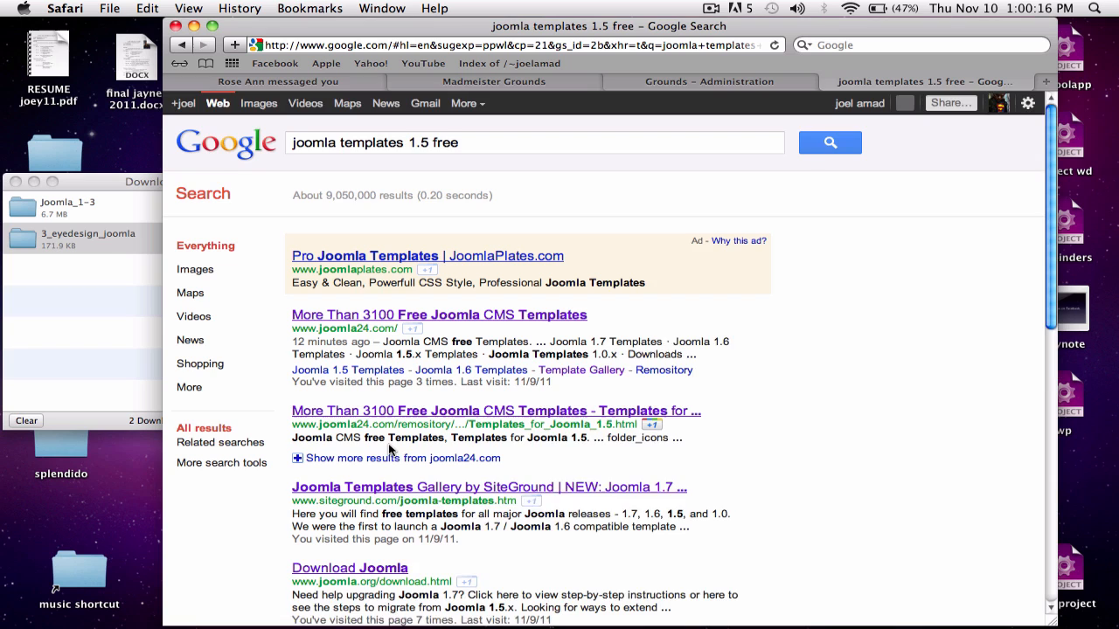
# - Open SiteGround's Joomla Templates Gallery from the search results and look over its templates
pyautogui.scroll(-3, 390, 450)
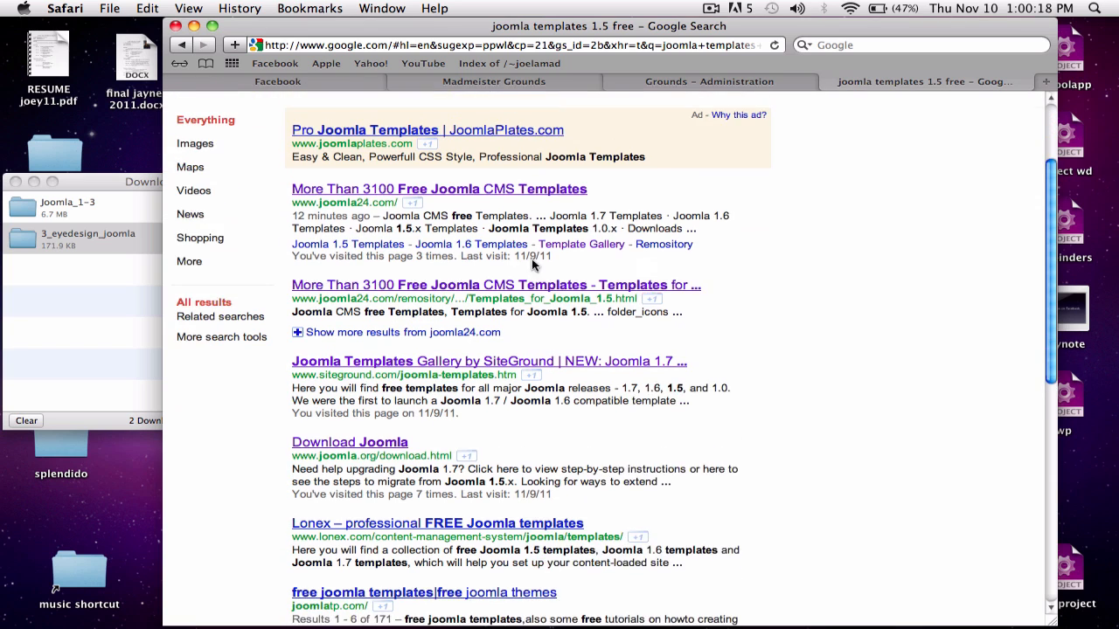
pyautogui.scroll(2, 533, 265)
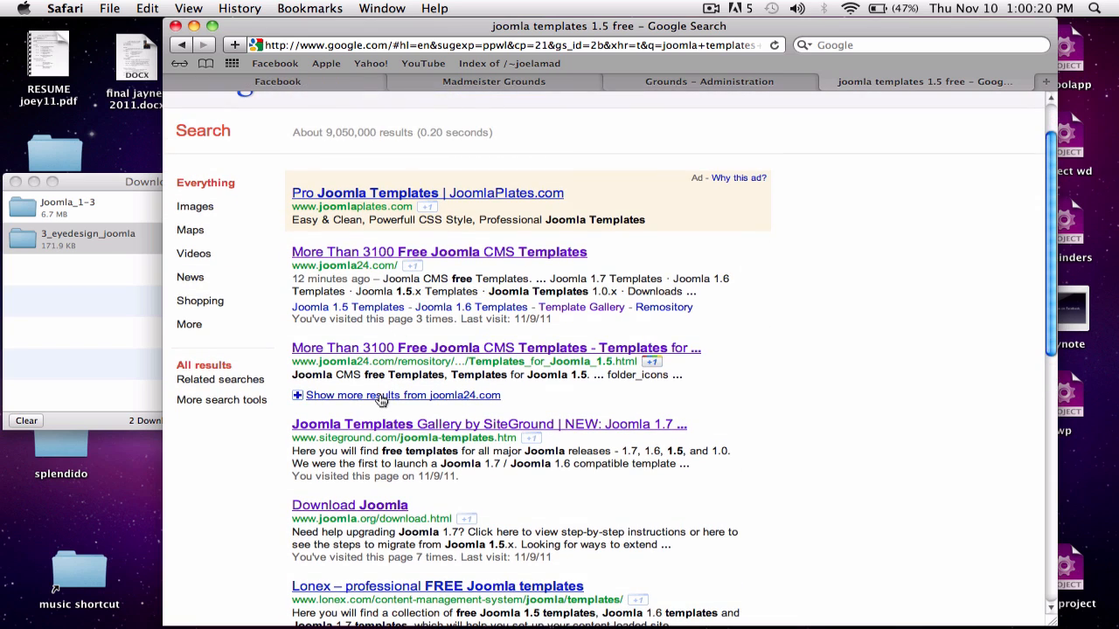
pyautogui.click(391, 424)
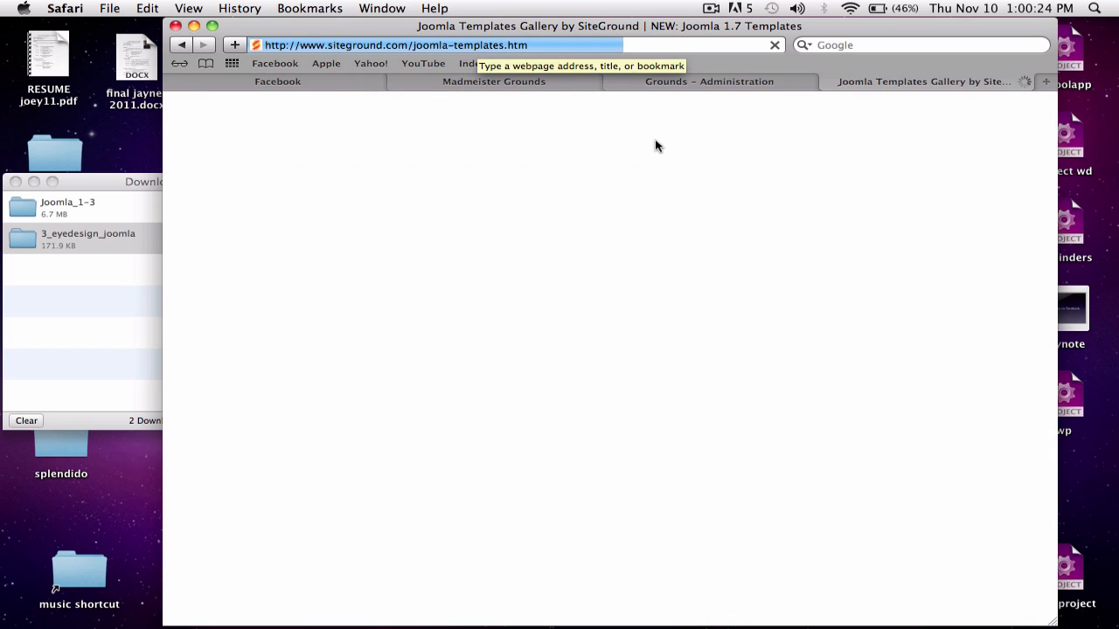
pyautogui.scroll(-1, 601, 402)
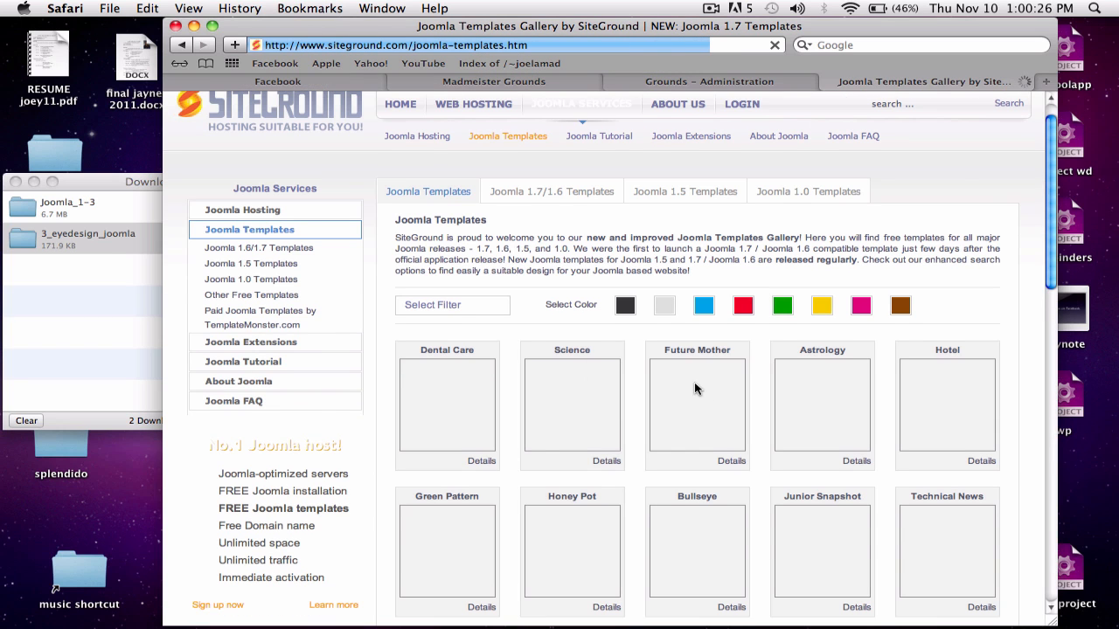
pyautogui.scroll(-1, 615, 345)
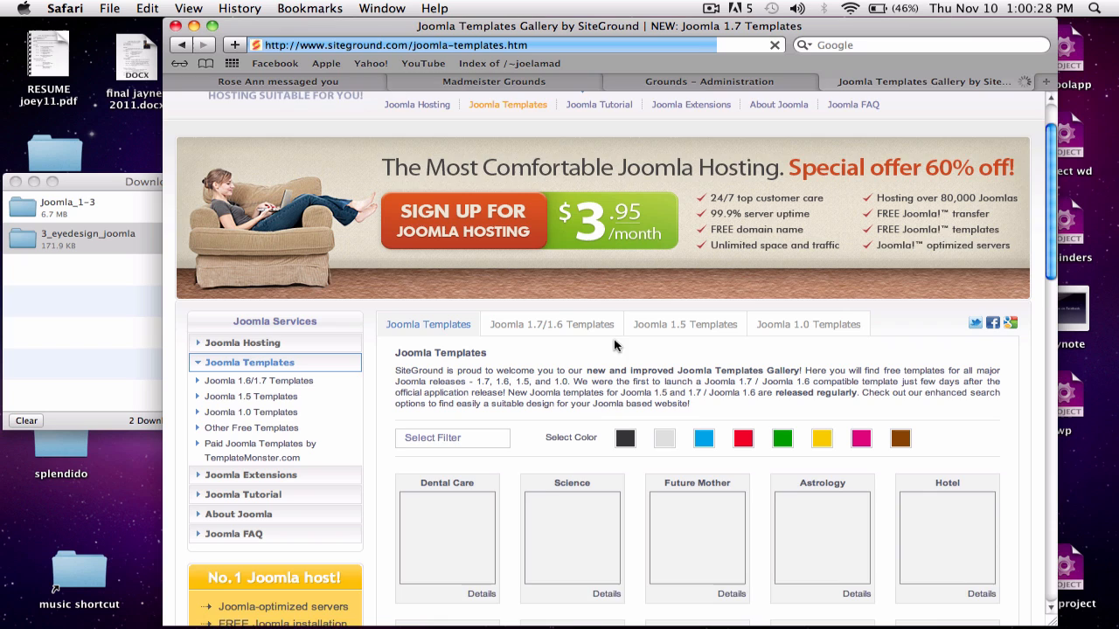
pyautogui.scroll(-3, 614, 345)
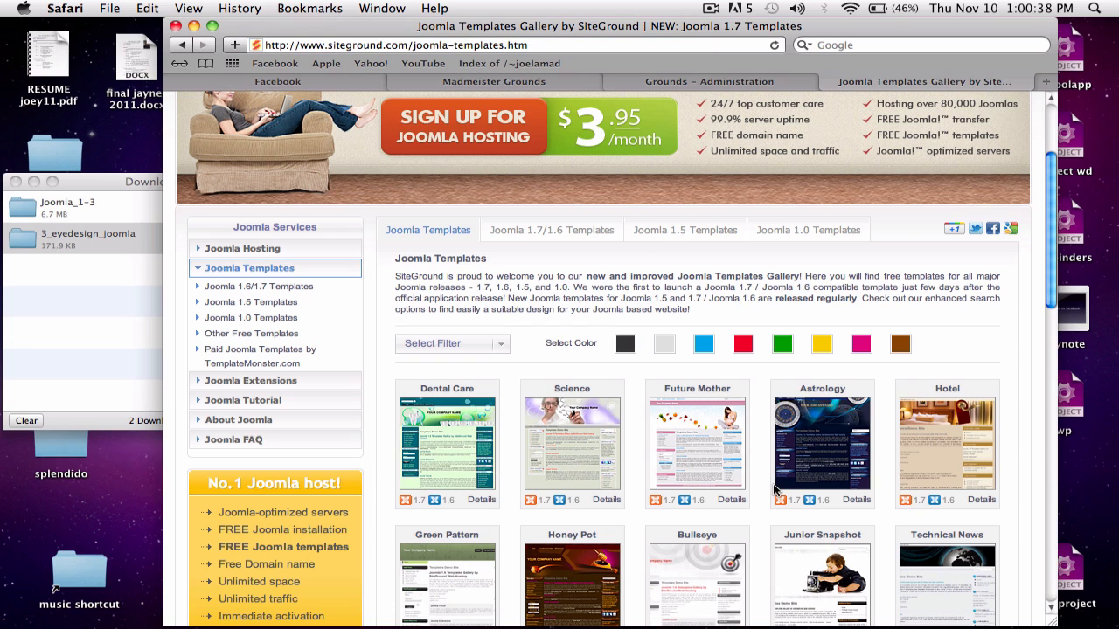
# - Show only the Joomla 1.5 templates in the gallery and browse the thumbnails
pyautogui.click(668, 231)
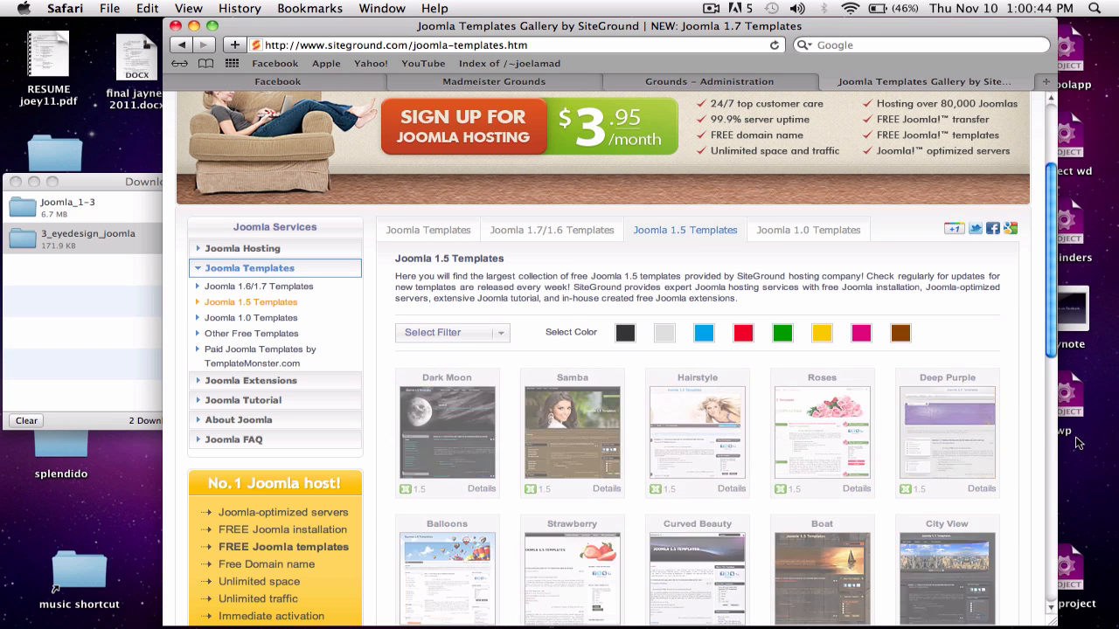
pyautogui.scroll(-5, 804, 489)
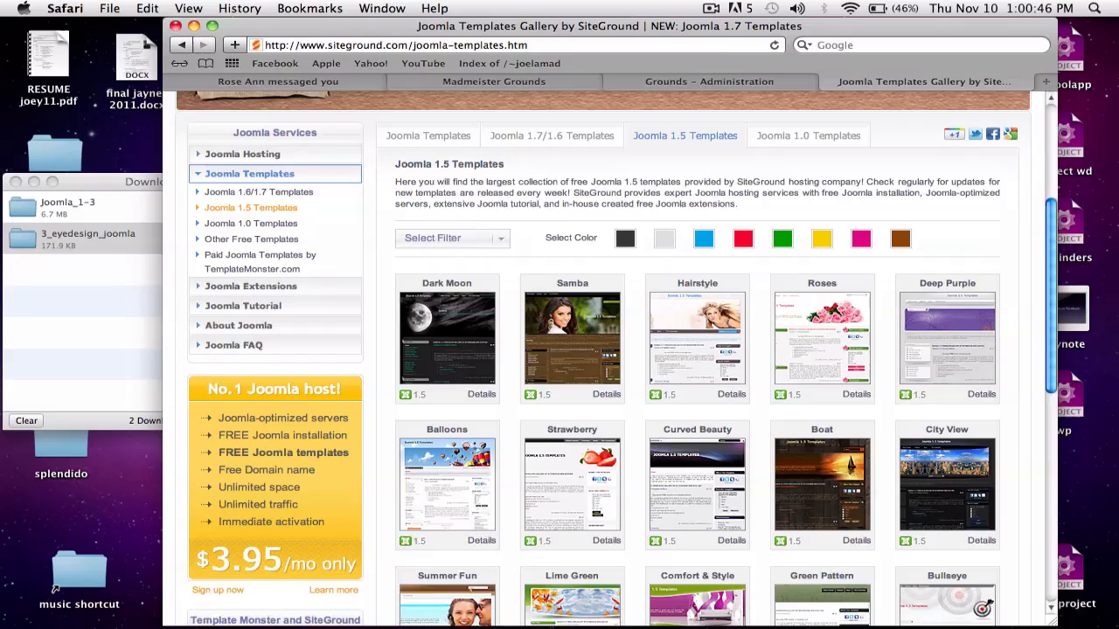
pyautogui.scroll(-2, 822, 454)
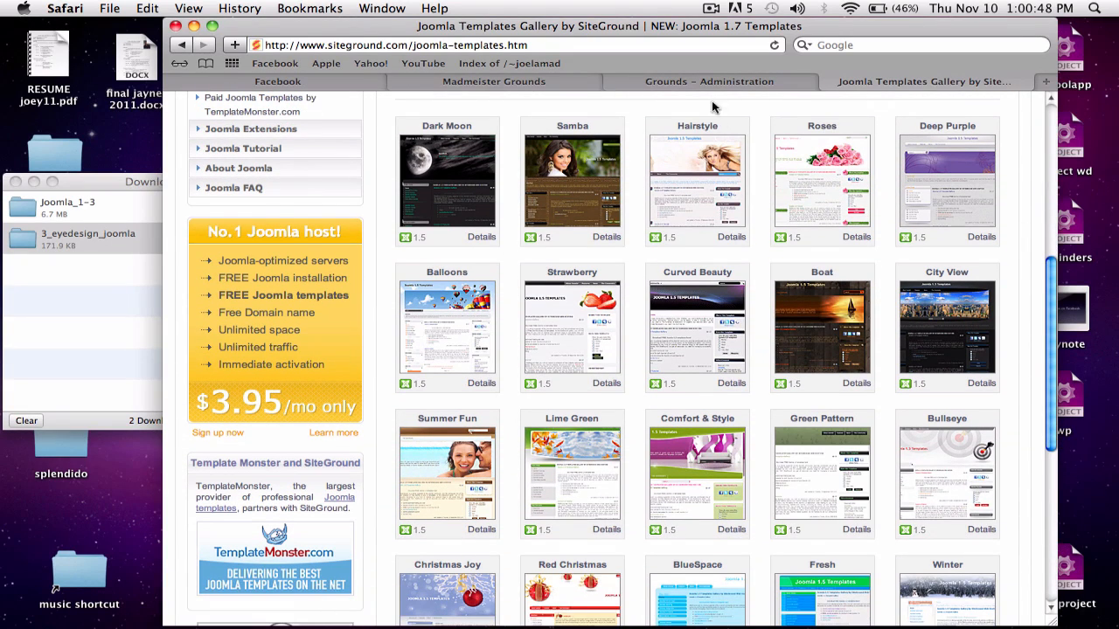
pyautogui.scroll(-2, 642, 230)
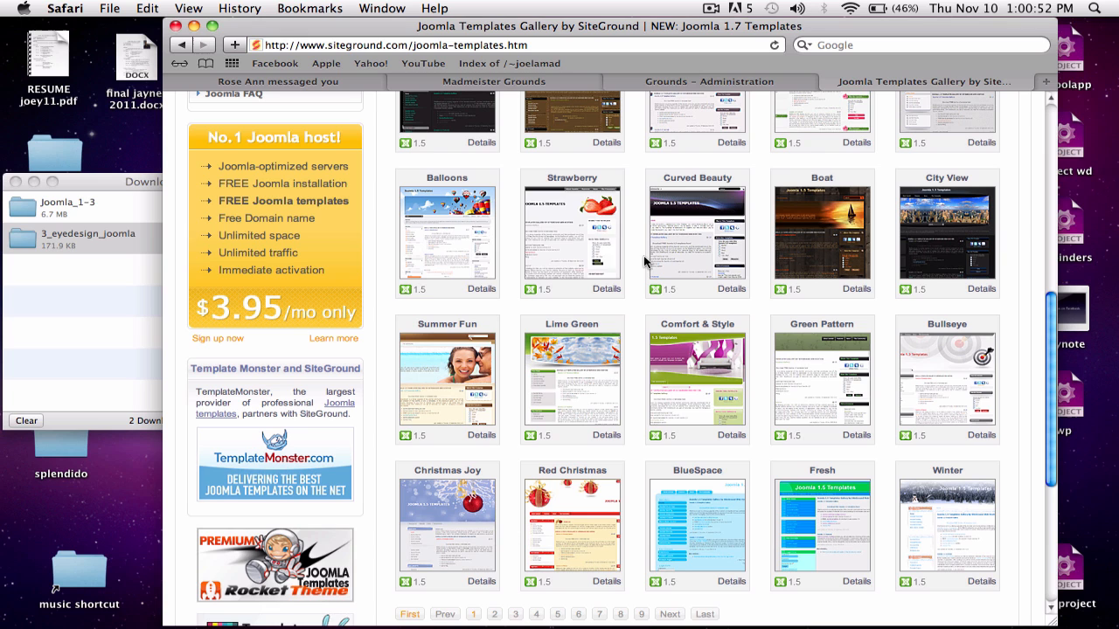
# - Open the Strawberry template's details, go to its download page and examine the required form fields
pyautogui.click(545, 237)
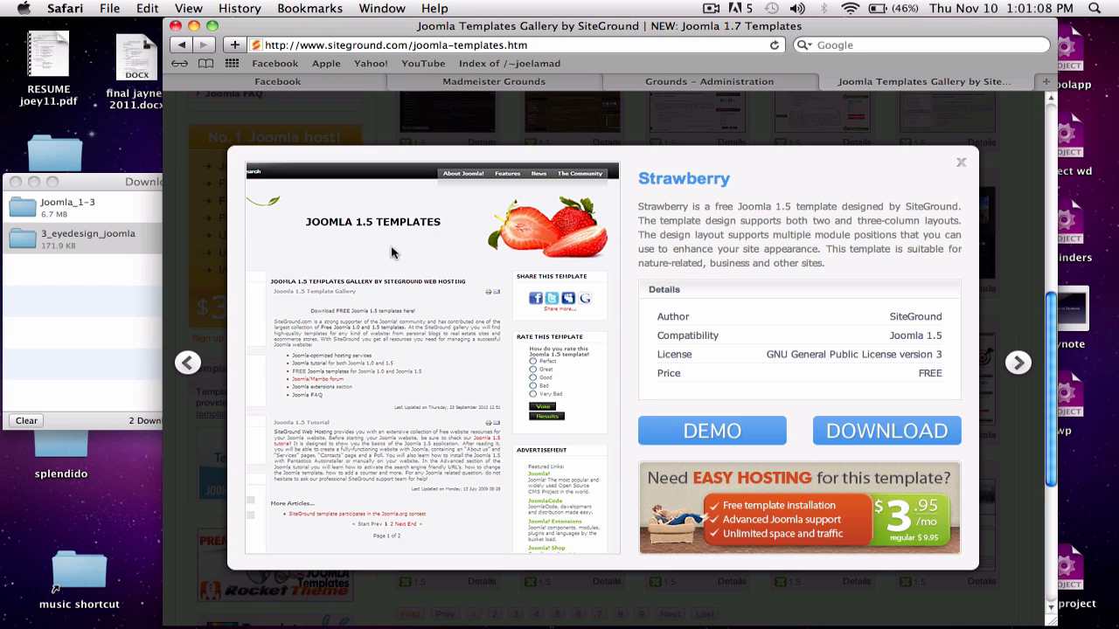
pyautogui.click(903, 426)
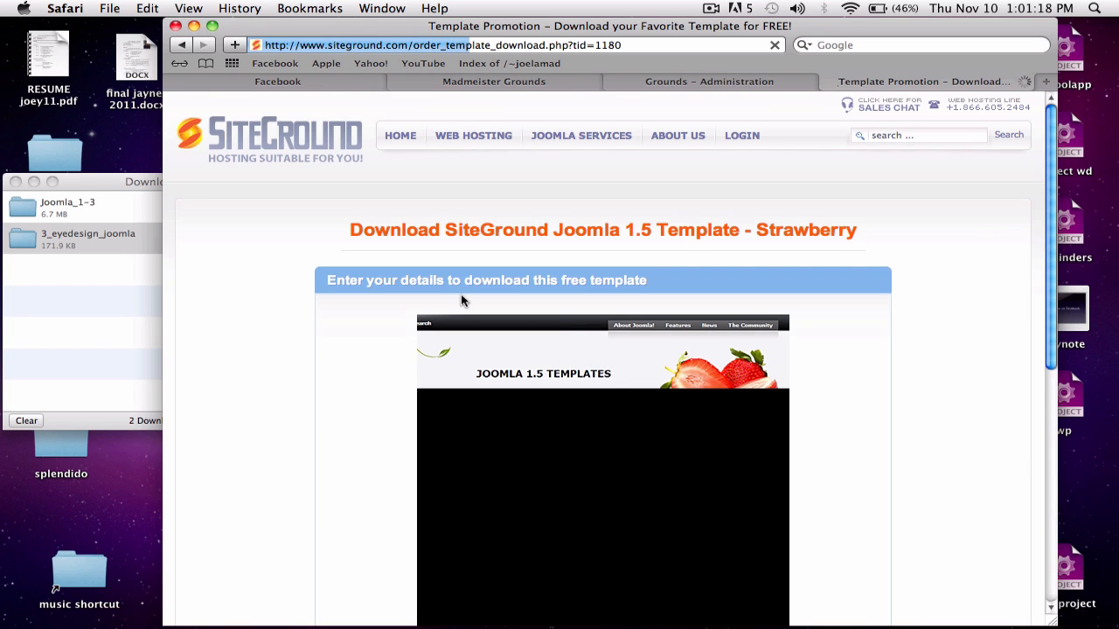
pyautogui.scroll(-2, 460, 294)
pyautogui.scroll(-5, 603, 349)
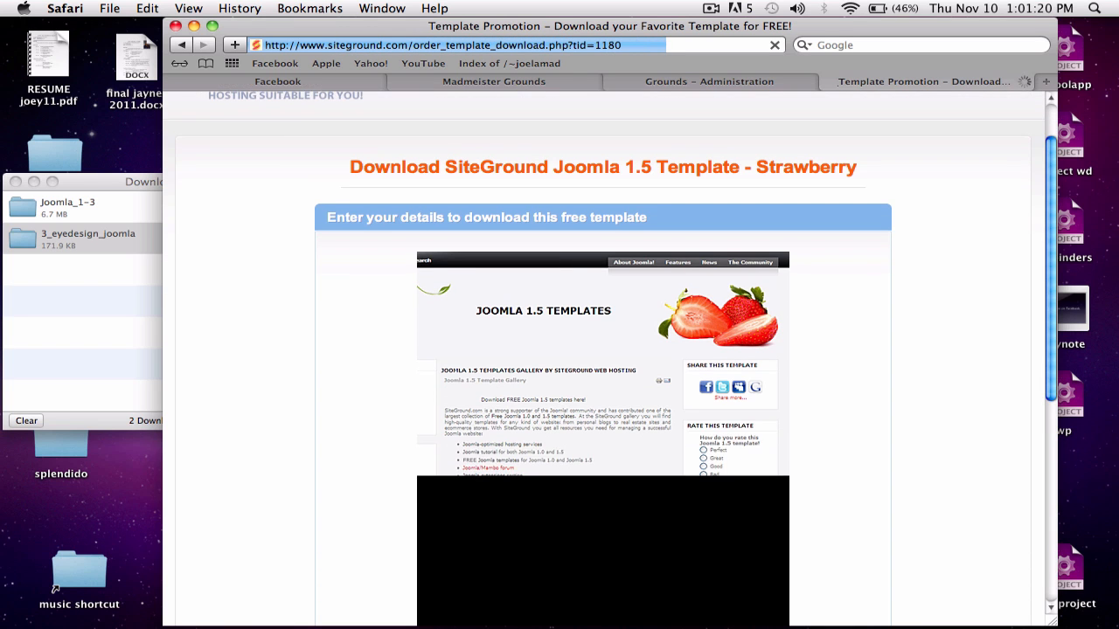
pyautogui.scroll(-5, 565, 375)
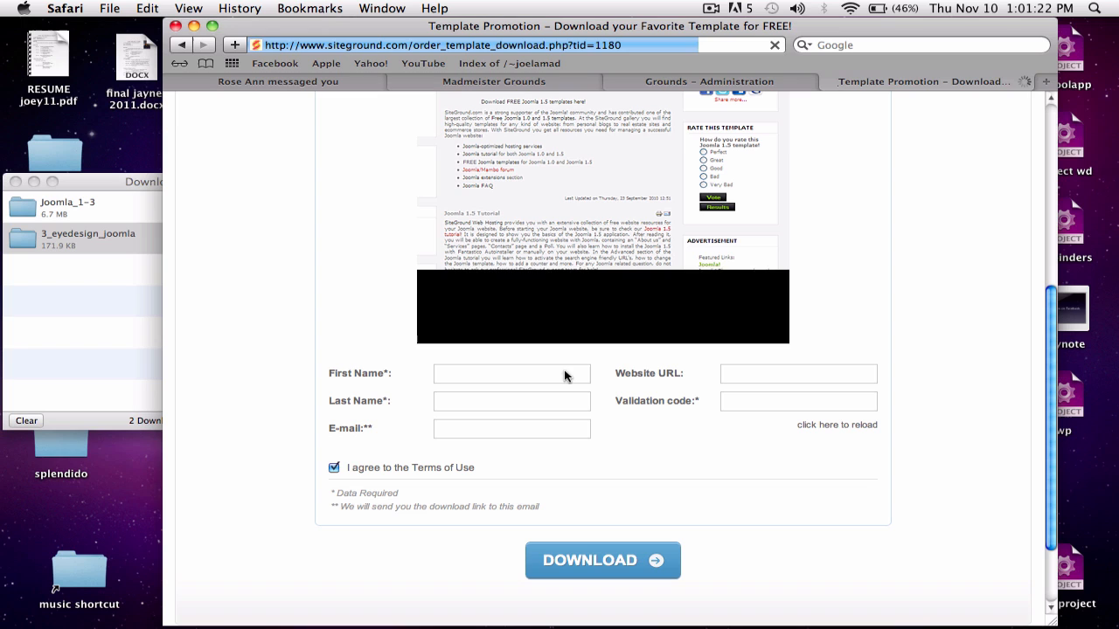
pyautogui.scroll(-3, 479, 371)
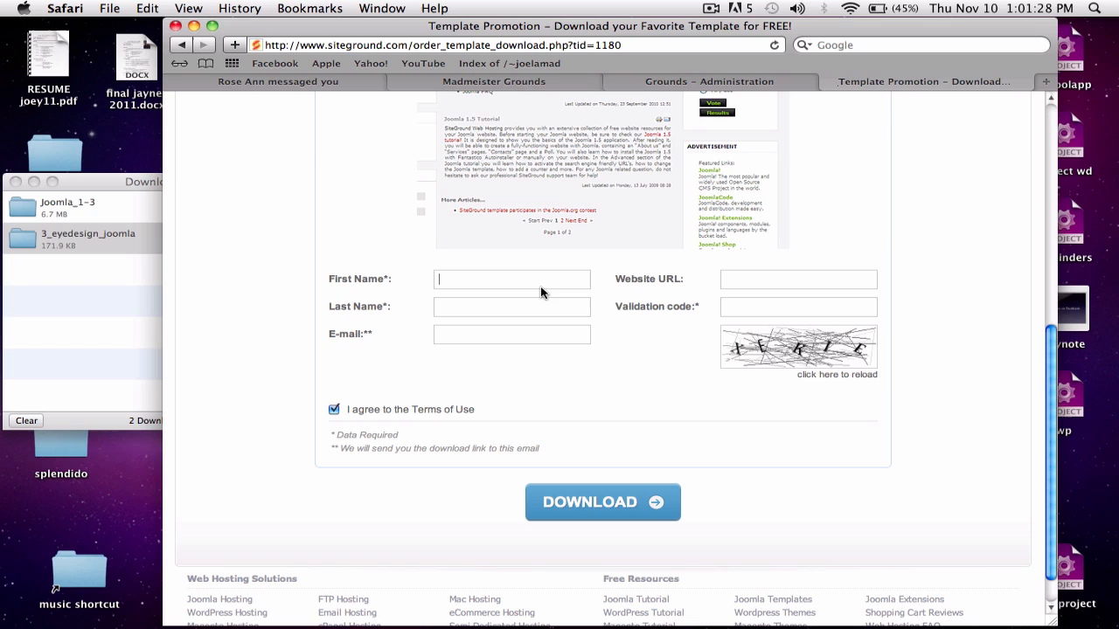
pyautogui.click(529, 316)
pyautogui.click(791, 307)
# - Return to the Madmeister Grounds administration and open the Extension Manager's install page
pyautogui.click(517, 84)
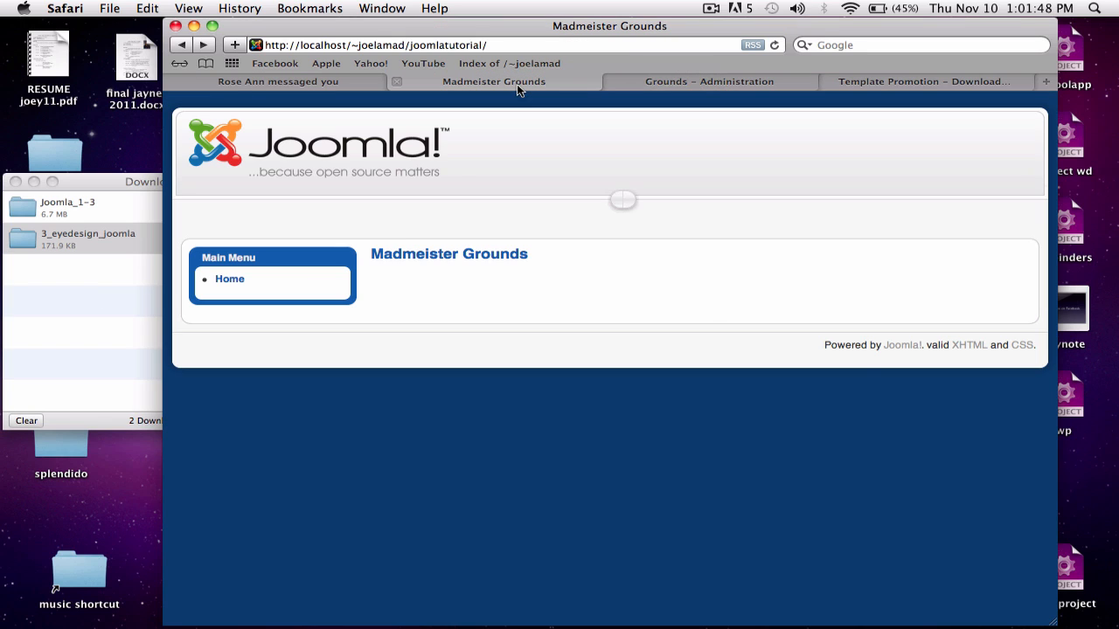
pyautogui.click(668, 84)
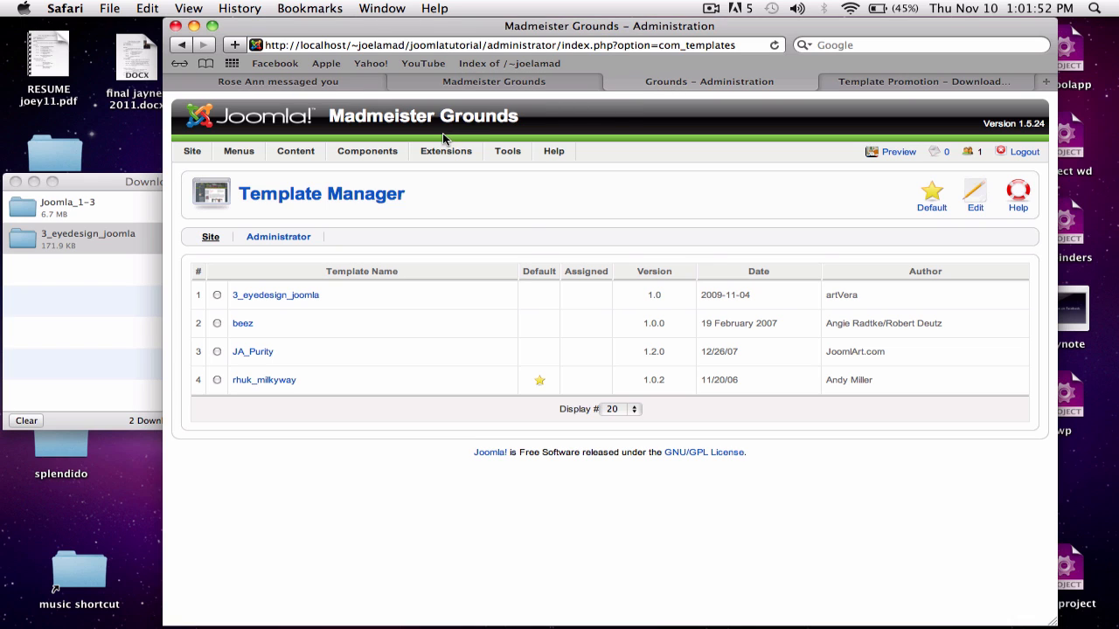
pyautogui.moveTo(421, 152)
pyautogui.moveTo(485, 150)
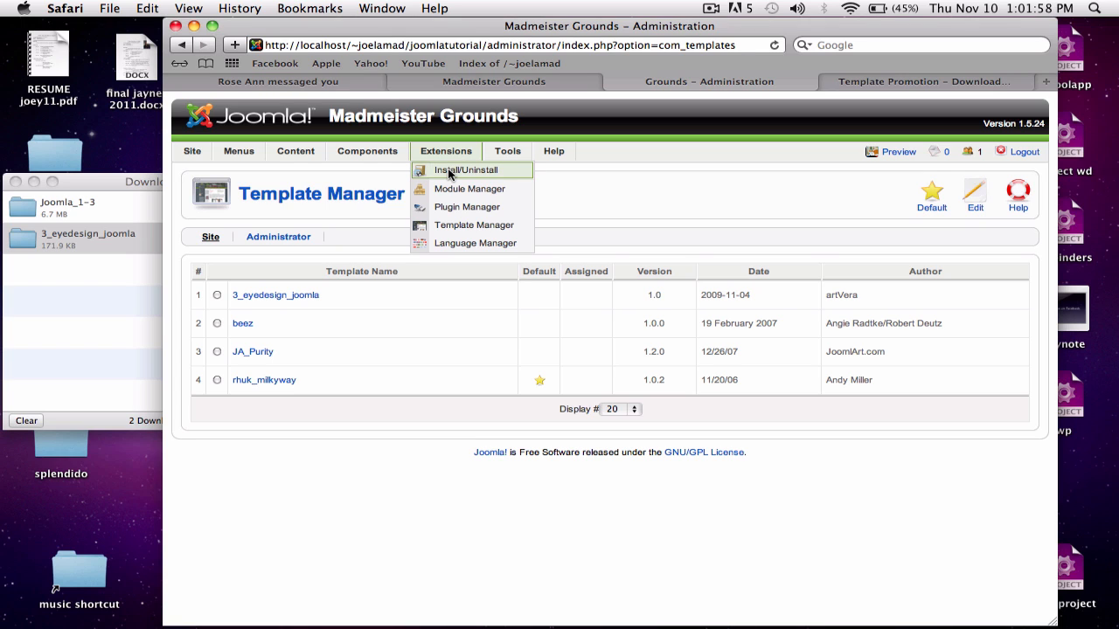
pyautogui.click(448, 171)
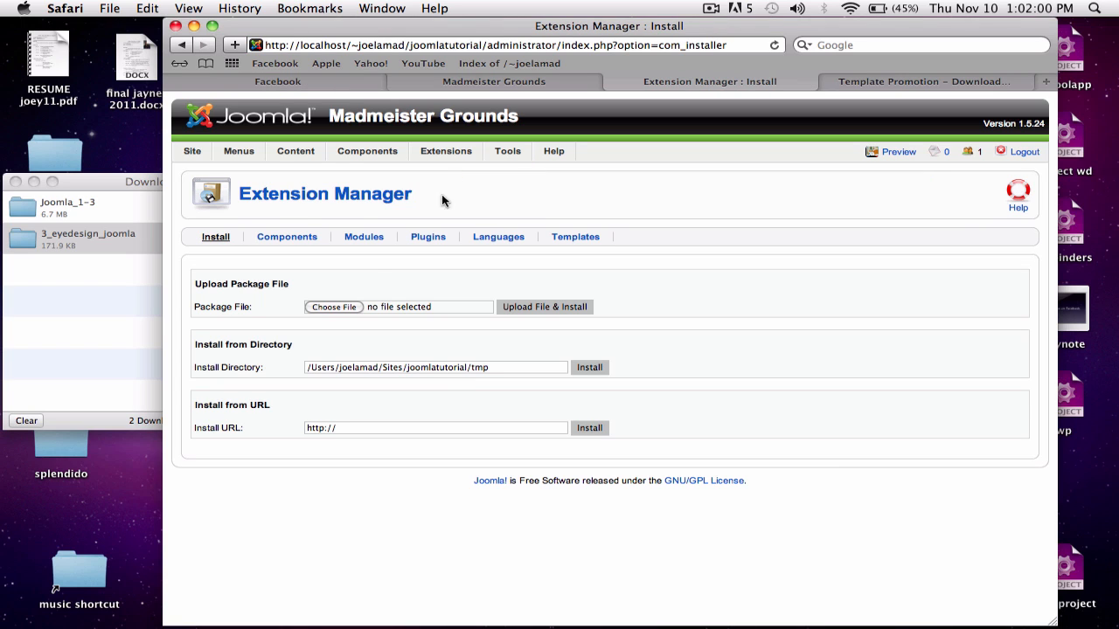
# - Browse for a package file to upload in the Extension Manager, and close the file chooser without choosing one
pyautogui.click(347, 308)
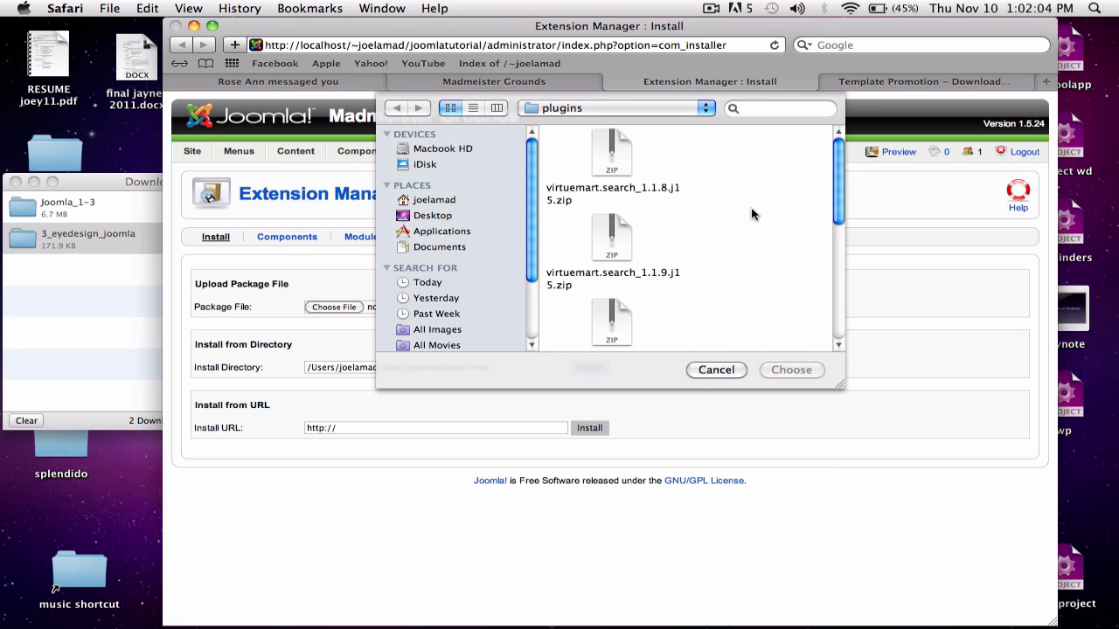
pyautogui.click(704, 370)
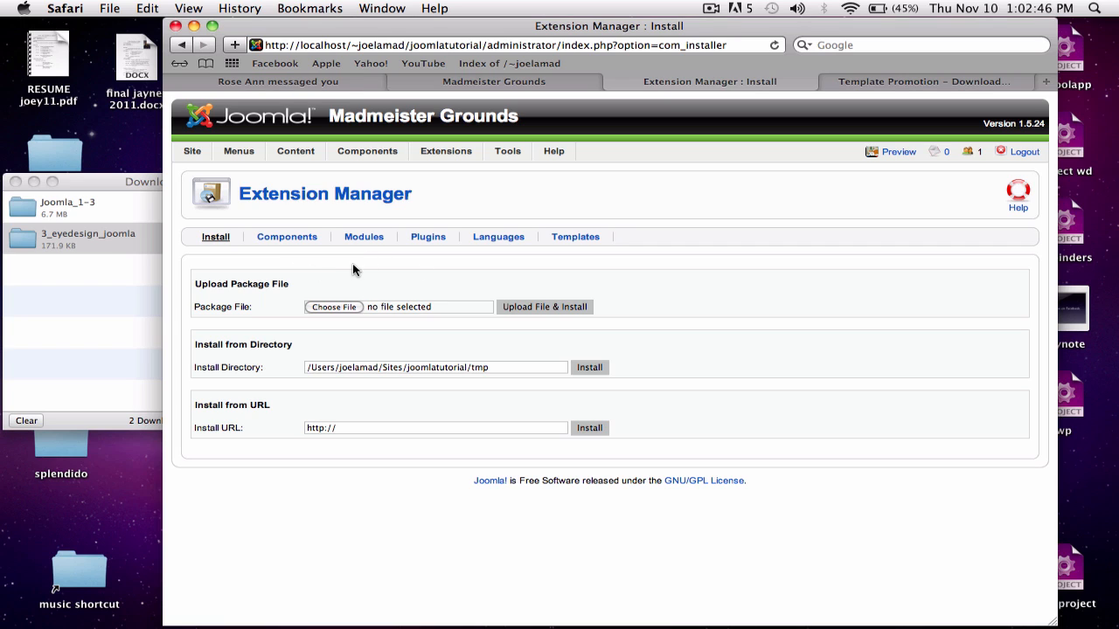
# - Make JA_Purity the site's default template in the Template Manager and reload the Madmeister Grounds front page
pyautogui.moveTo(449, 153)
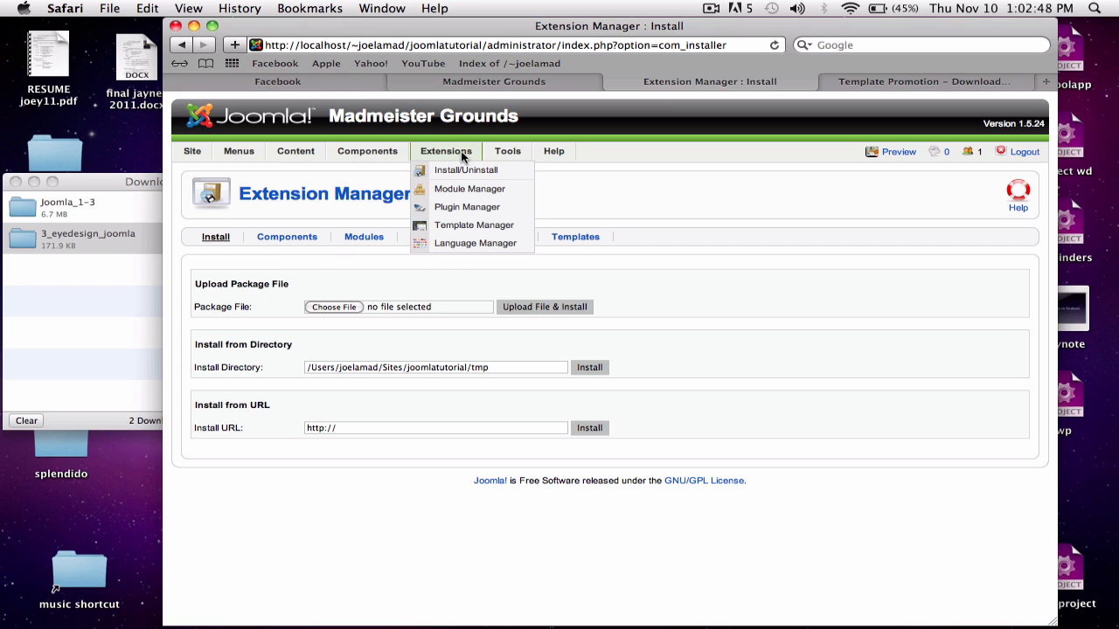
pyautogui.click(471, 224)
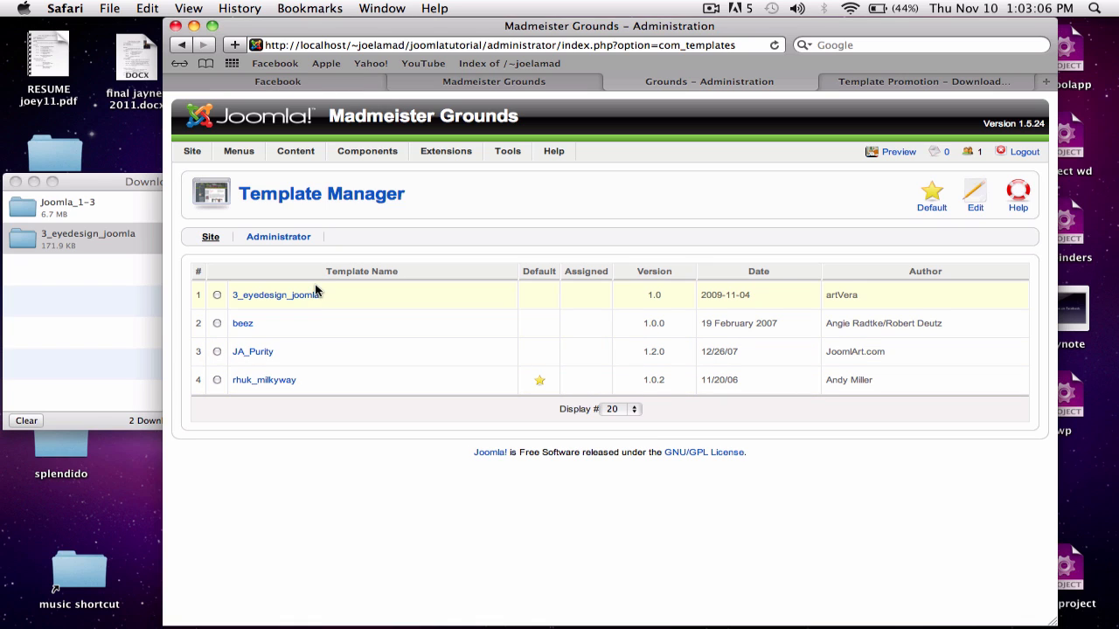
pyautogui.click(217, 352)
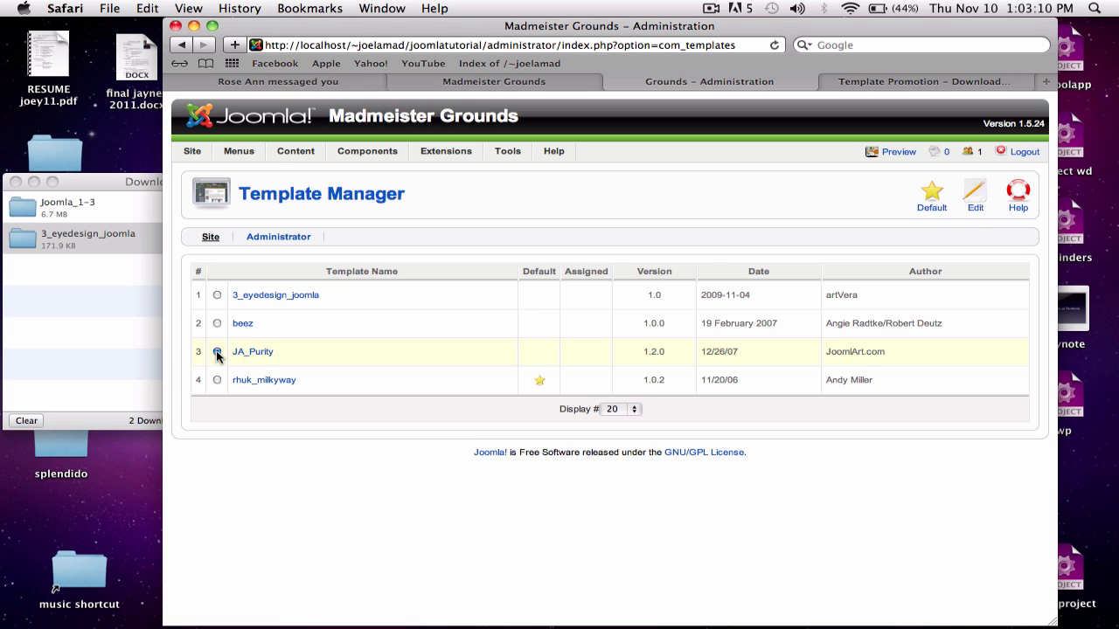
pyautogui.moveTo(238, 354)
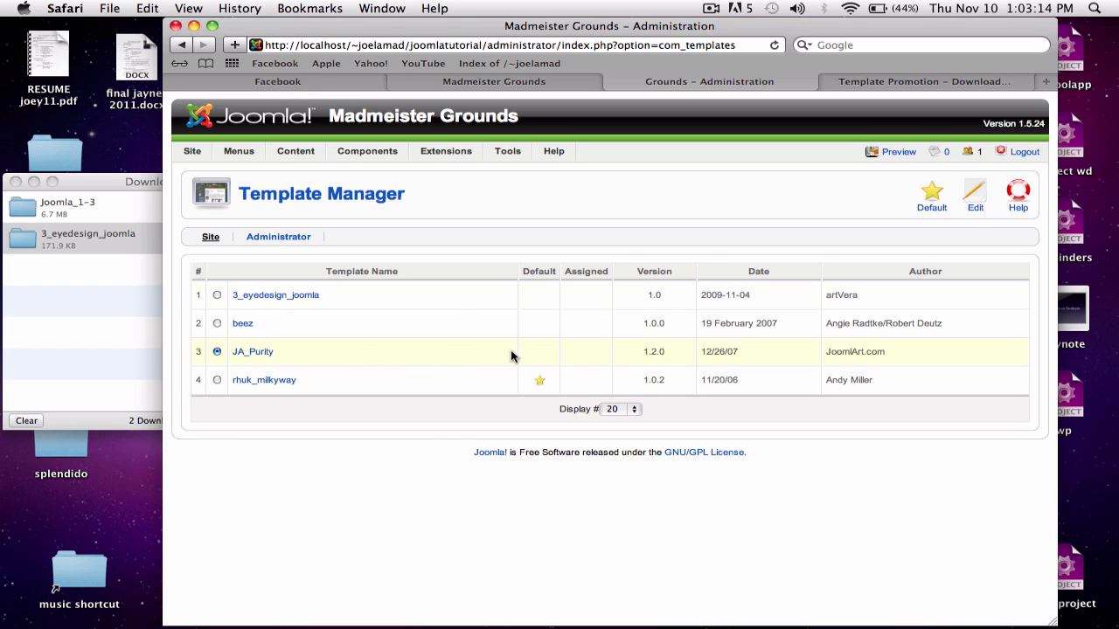
pyautogui.click(932, 194)
pyautogui.click(491, 89)
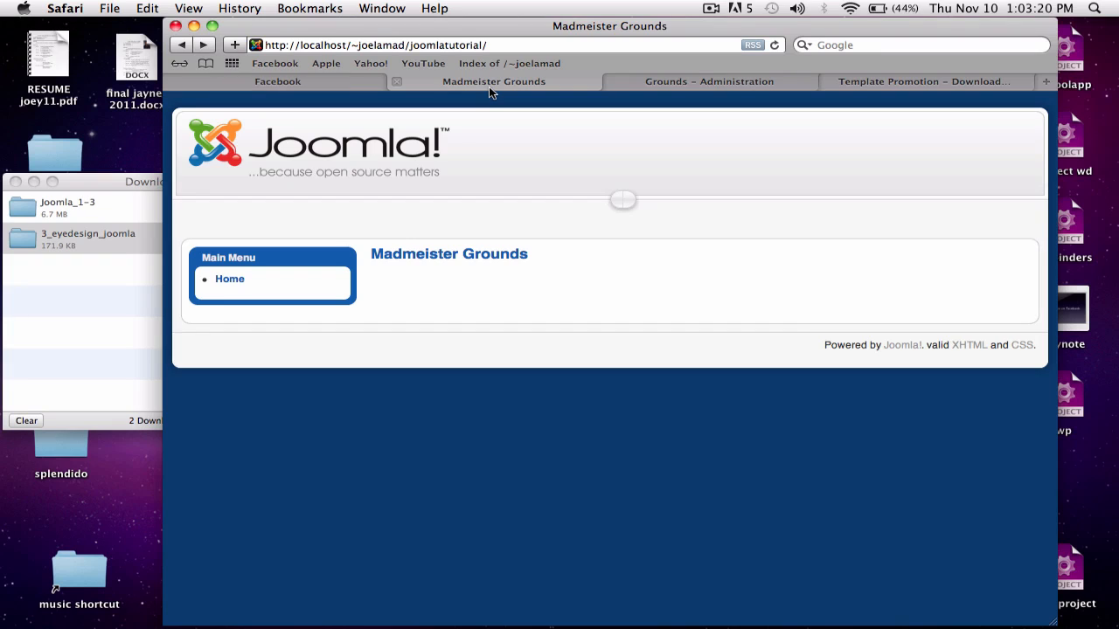
pyautogui.press('super+r')
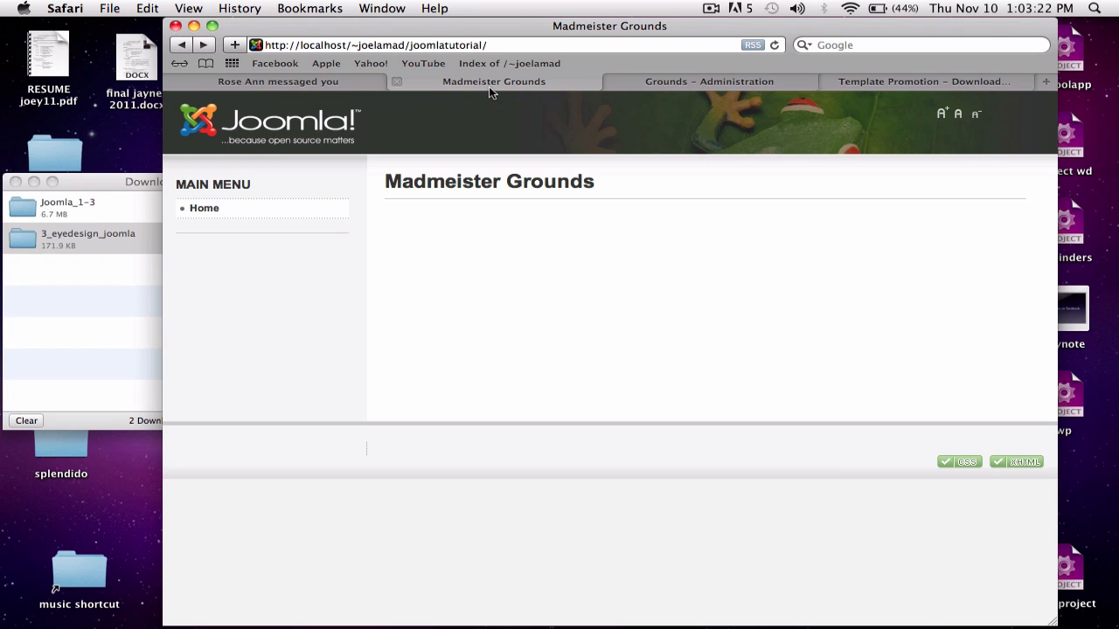